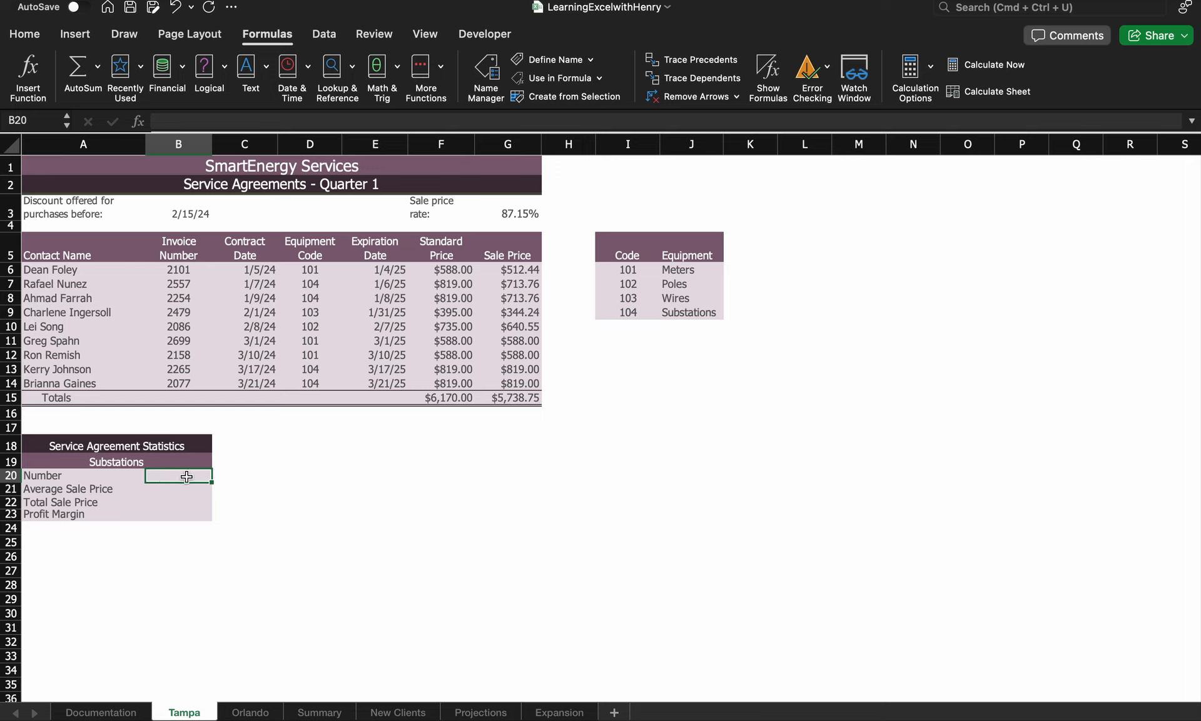
Browse the Logical and Statistical function lists without choosing a function
left_click(220, 71)
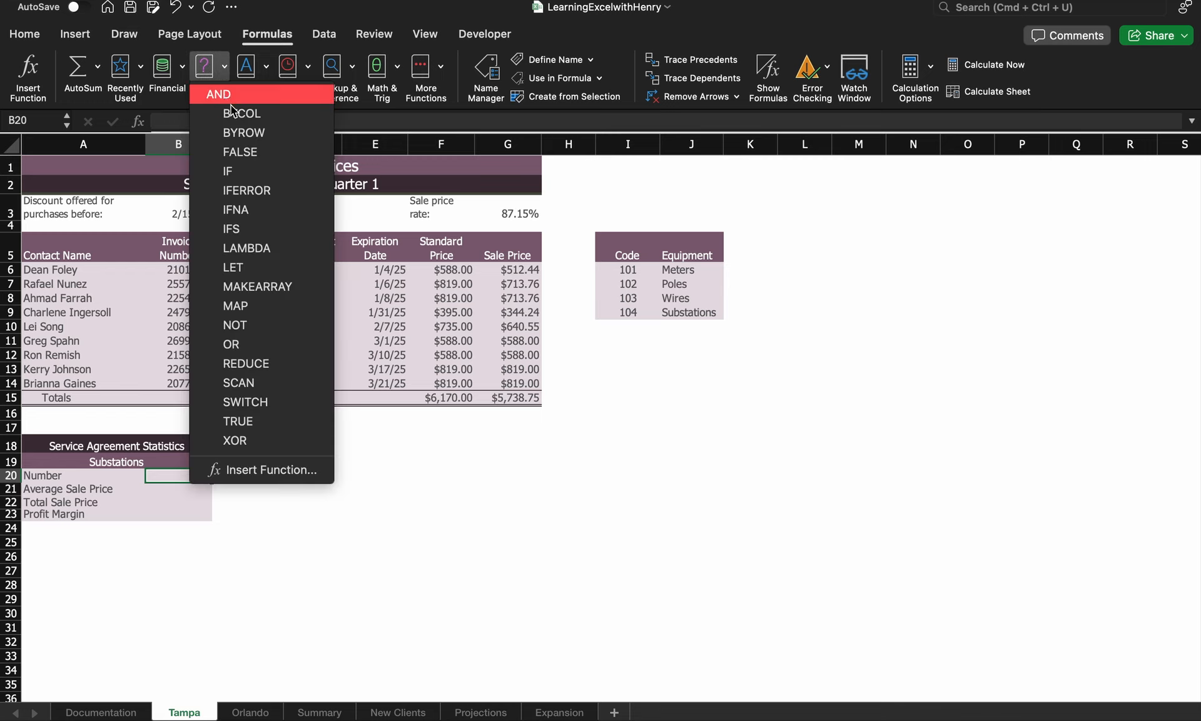
left_click(439, 68)
left_click(440, 67)
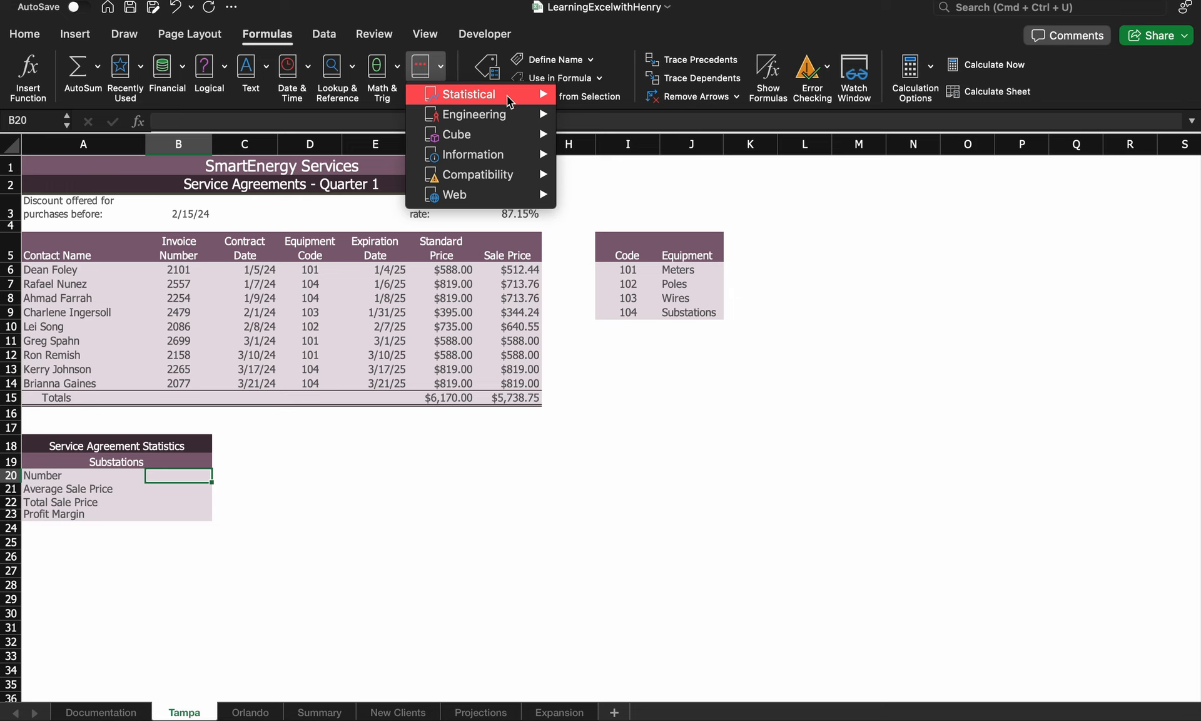
mouse_move(499, 95)
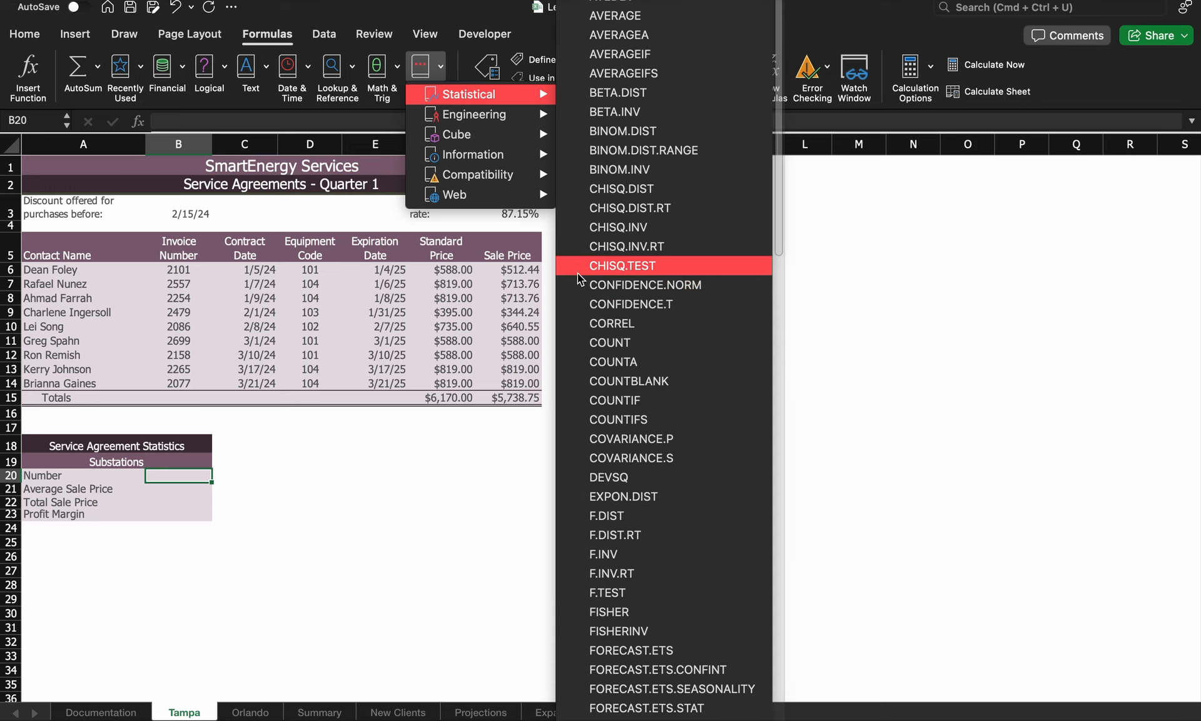
left_click(196, 477)
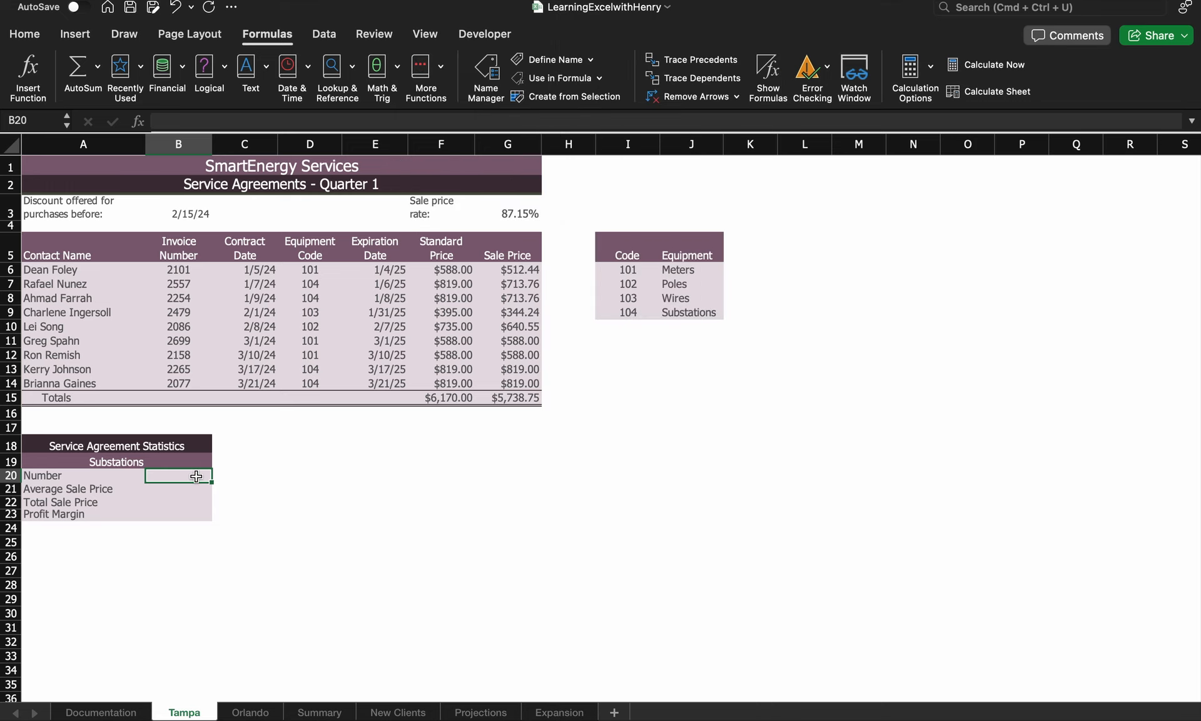
Start =COUNTIF in B20 and open the Formula Builder for its arguments
type("=")
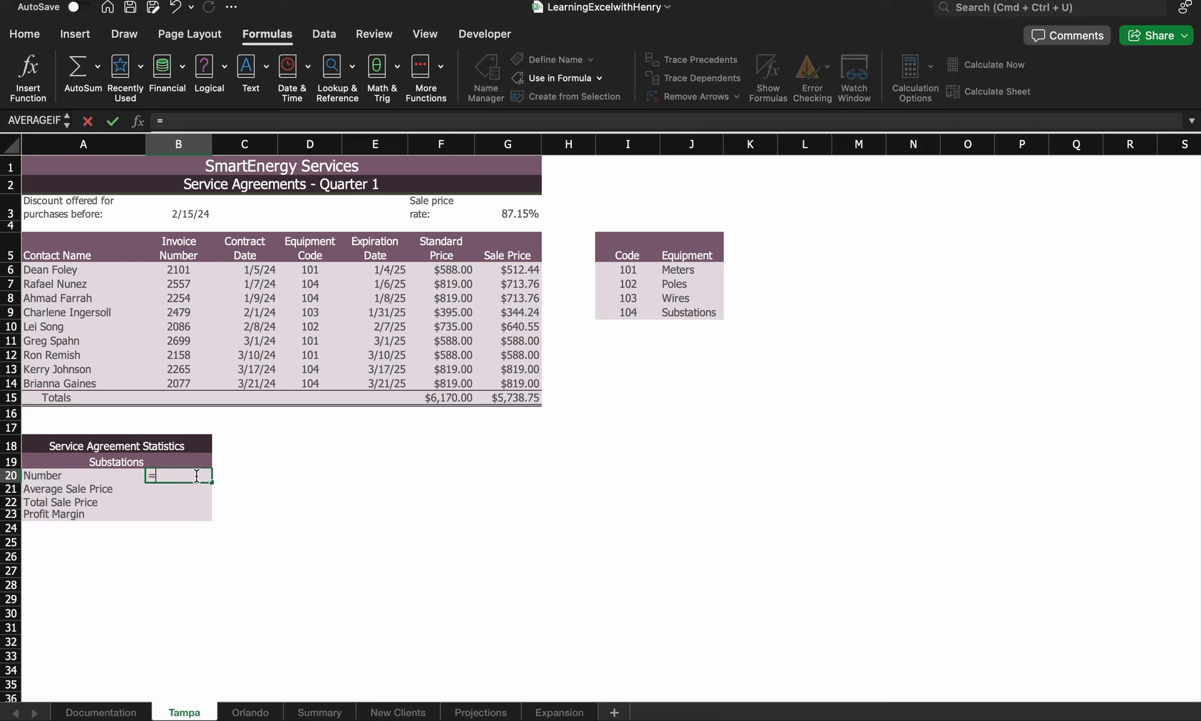
type("Countif")
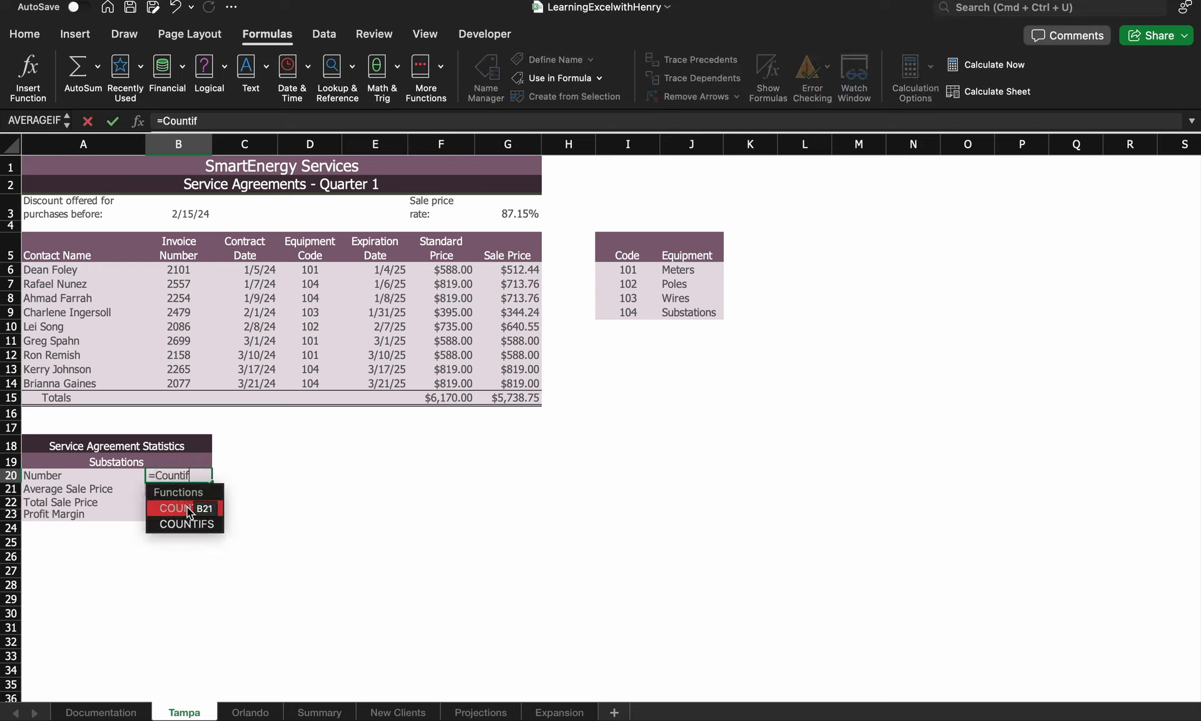
double_click(186, 506)
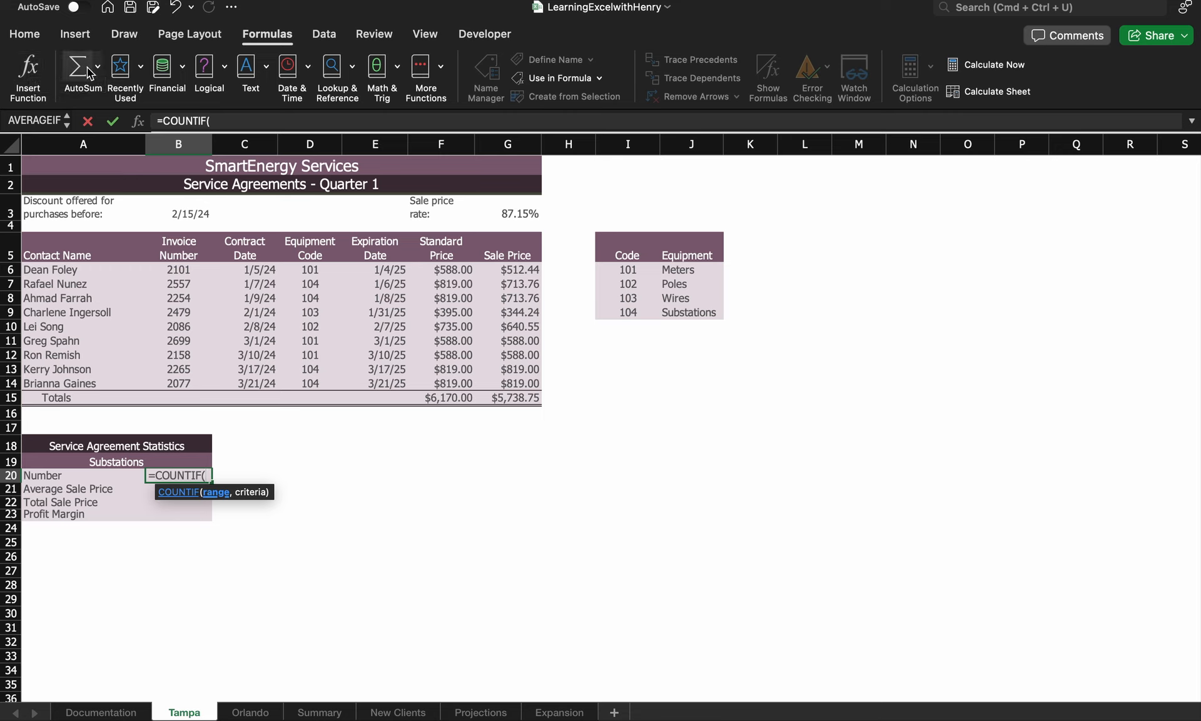
left_click(29, 78)
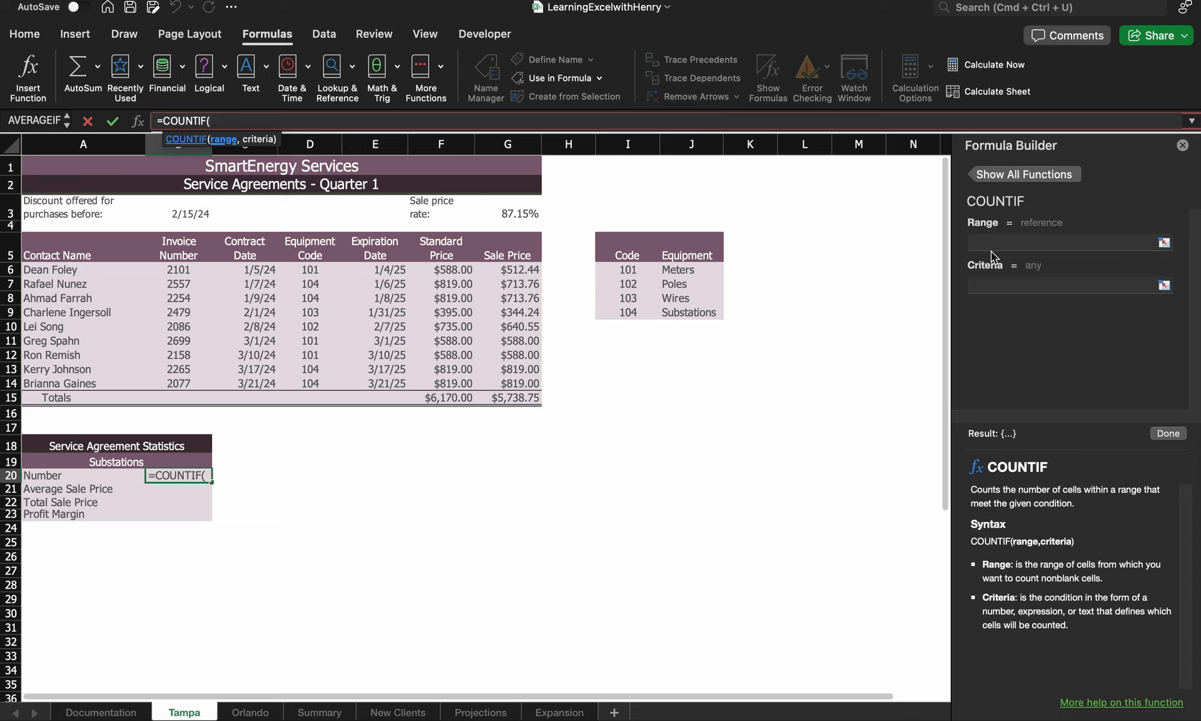
Build =COUNTIF(D6:D14,"104") in B20 so Substations Number shows 4
left_click(1004, 243)
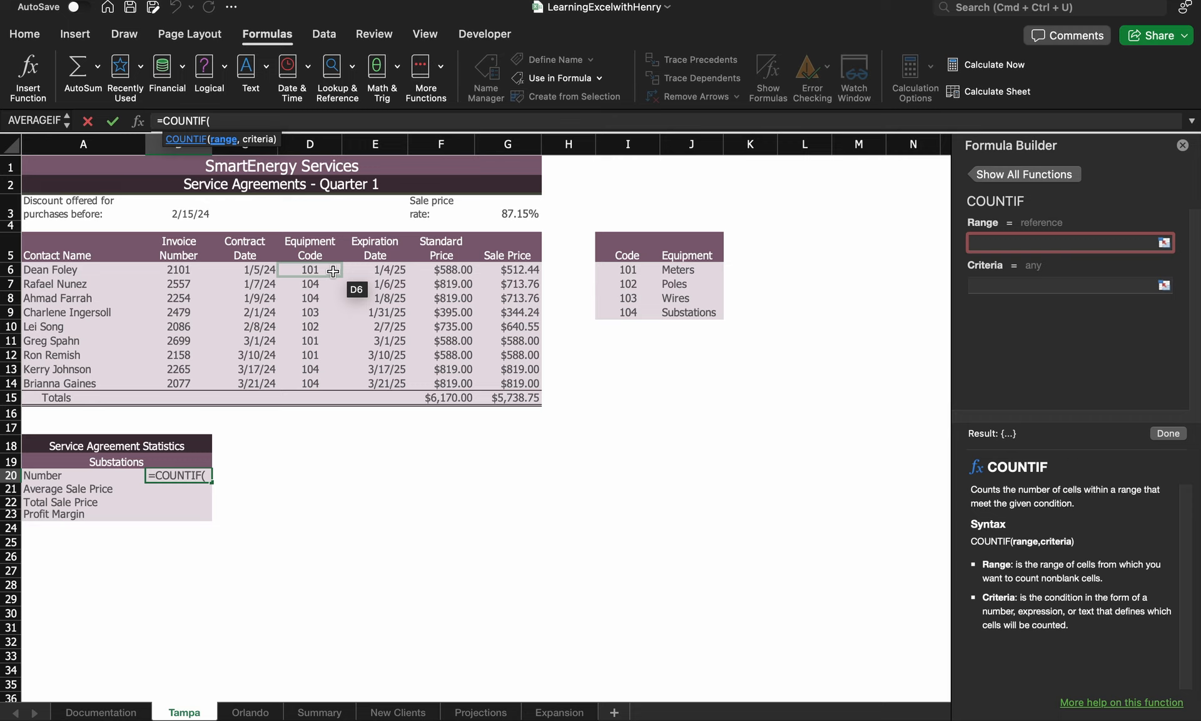
left_click_drag(333, 270, 326, 375)
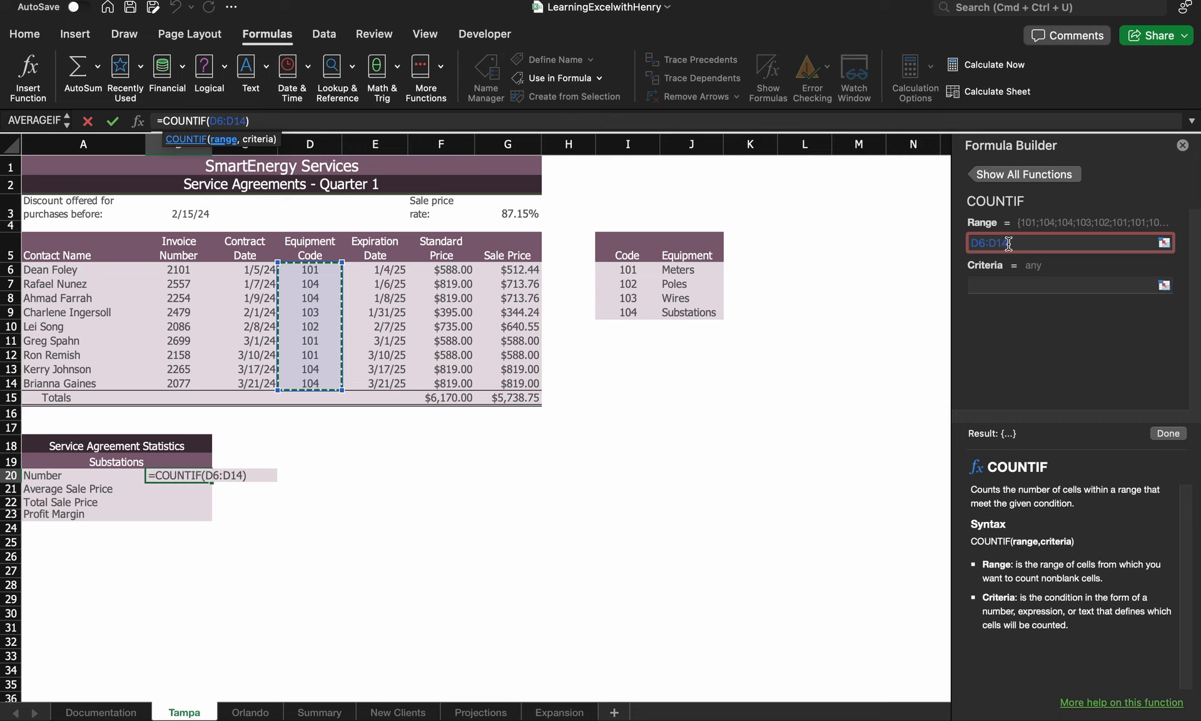
left_click(1032, 283)
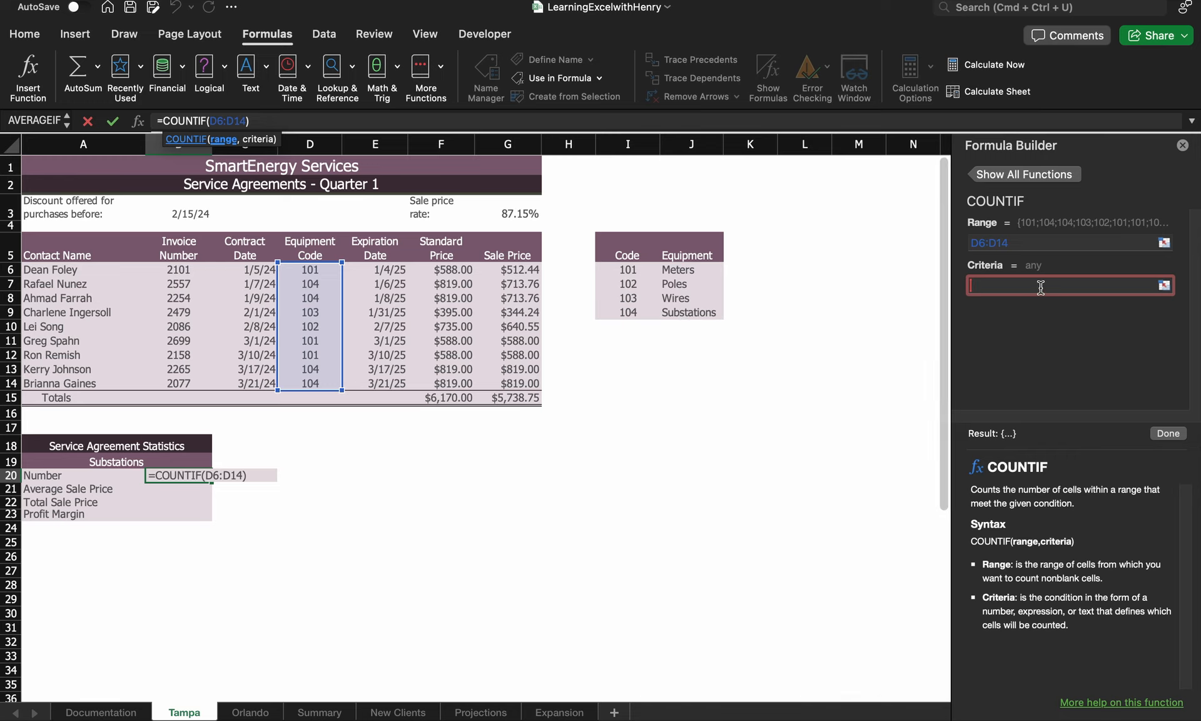
type("\"104\"")
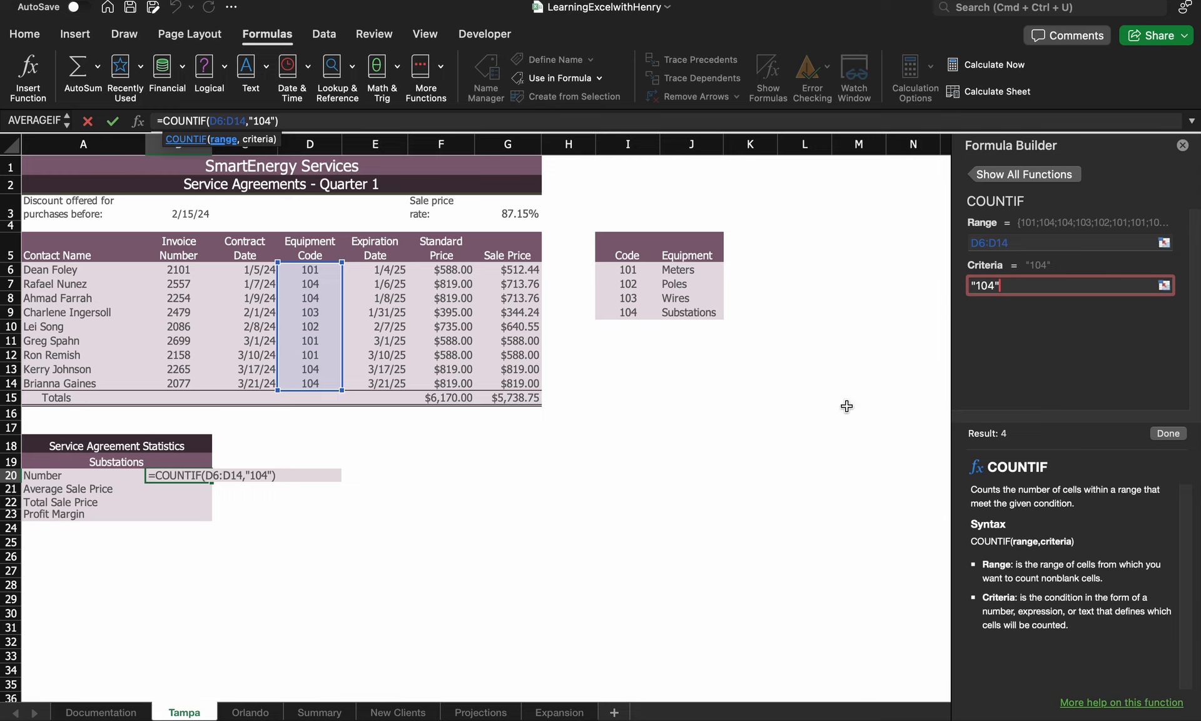
left_click(1160, 433)
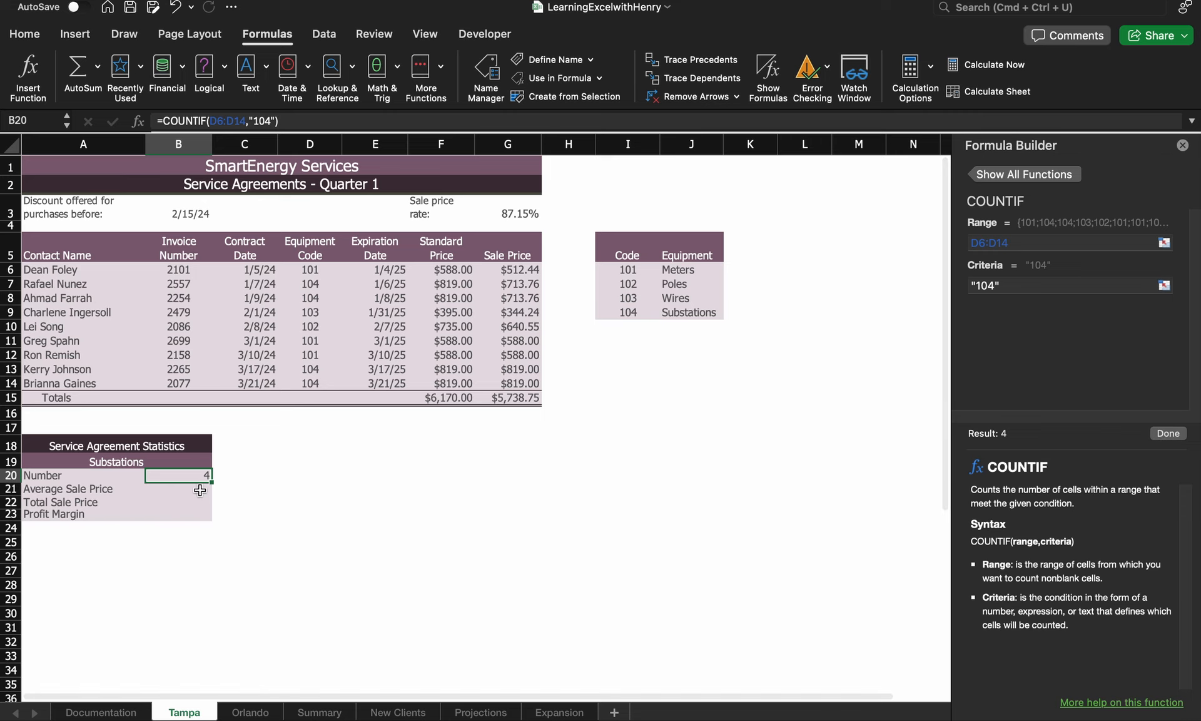
left_click(198, 490)
Close the Formula Builder pane and move to cell B21
left_click(199, 479)
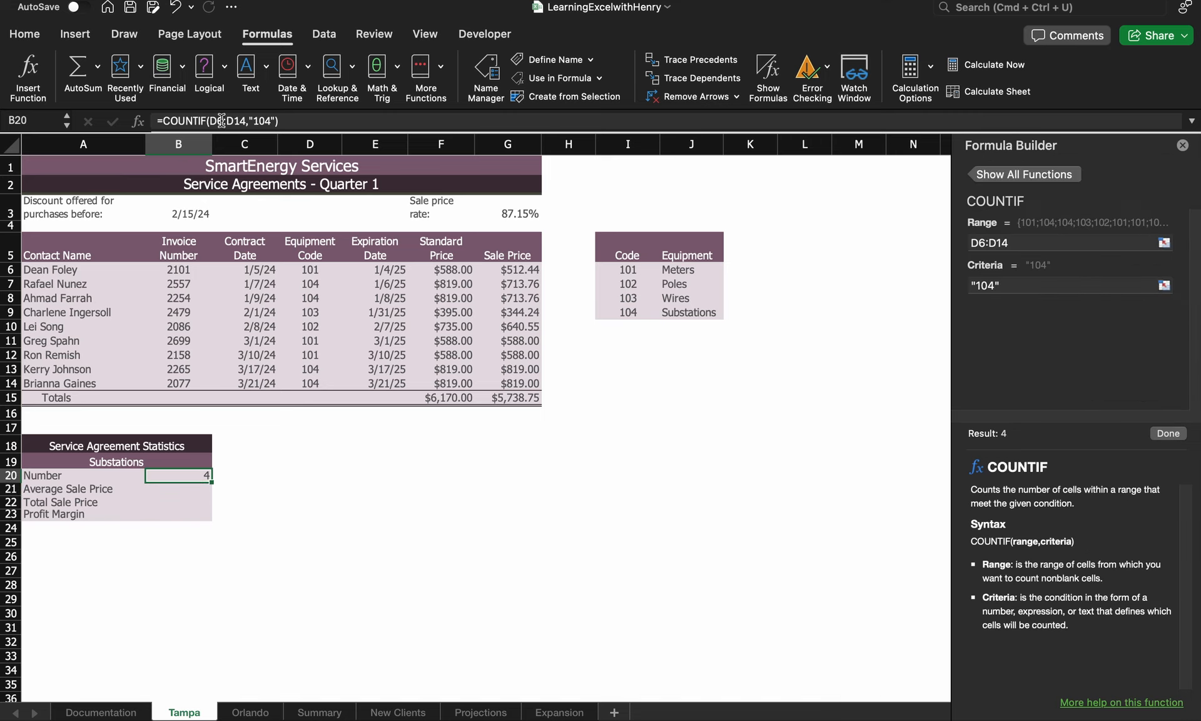
left_click(1182, 146)
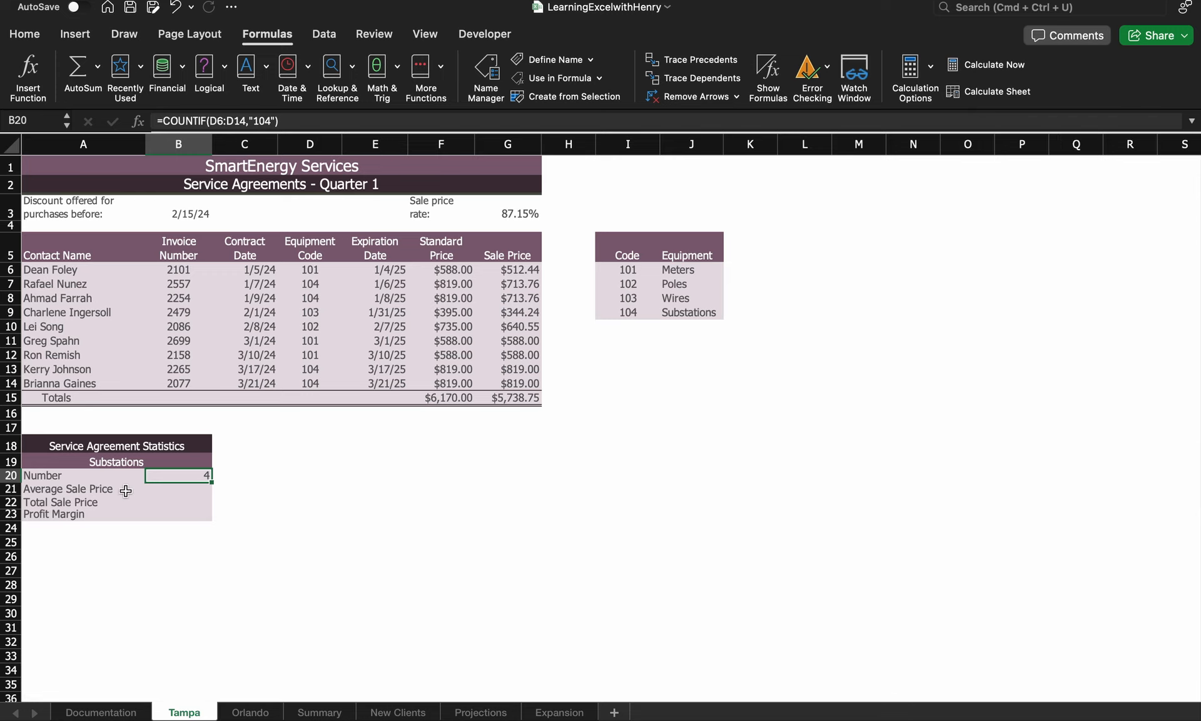
left_click(185, 492)
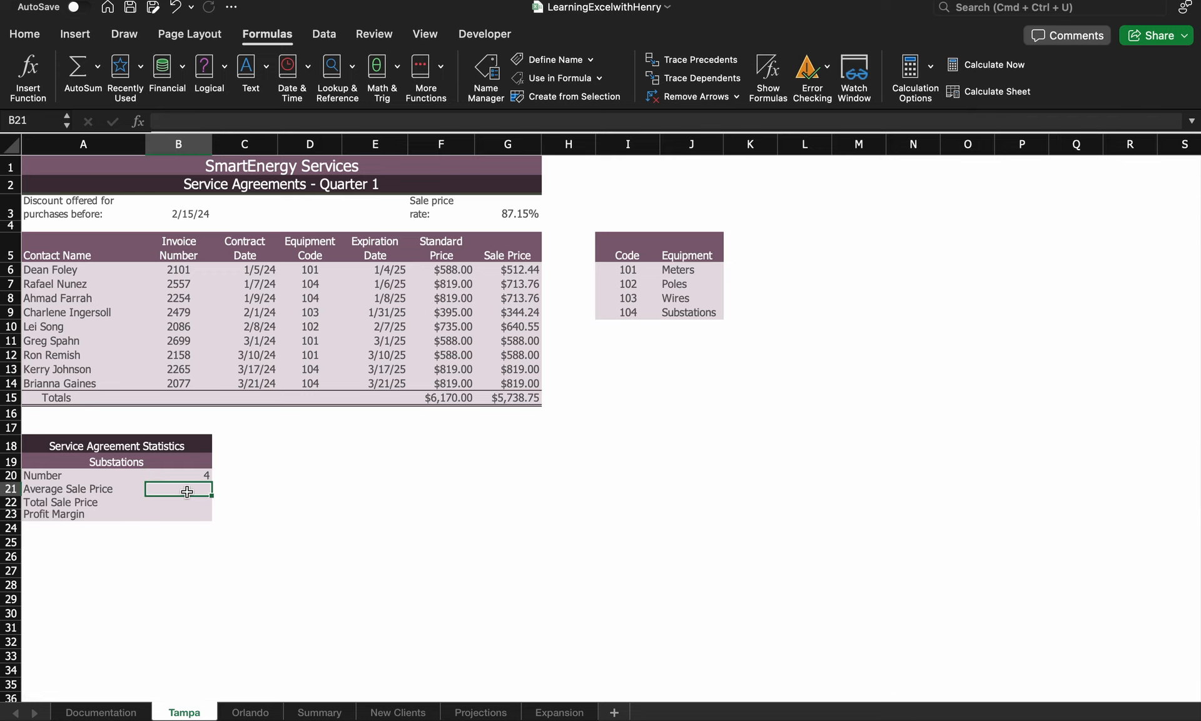
Start =AVERAGEIF( in B21 and open the Formula Builder for its arguments
type("=")
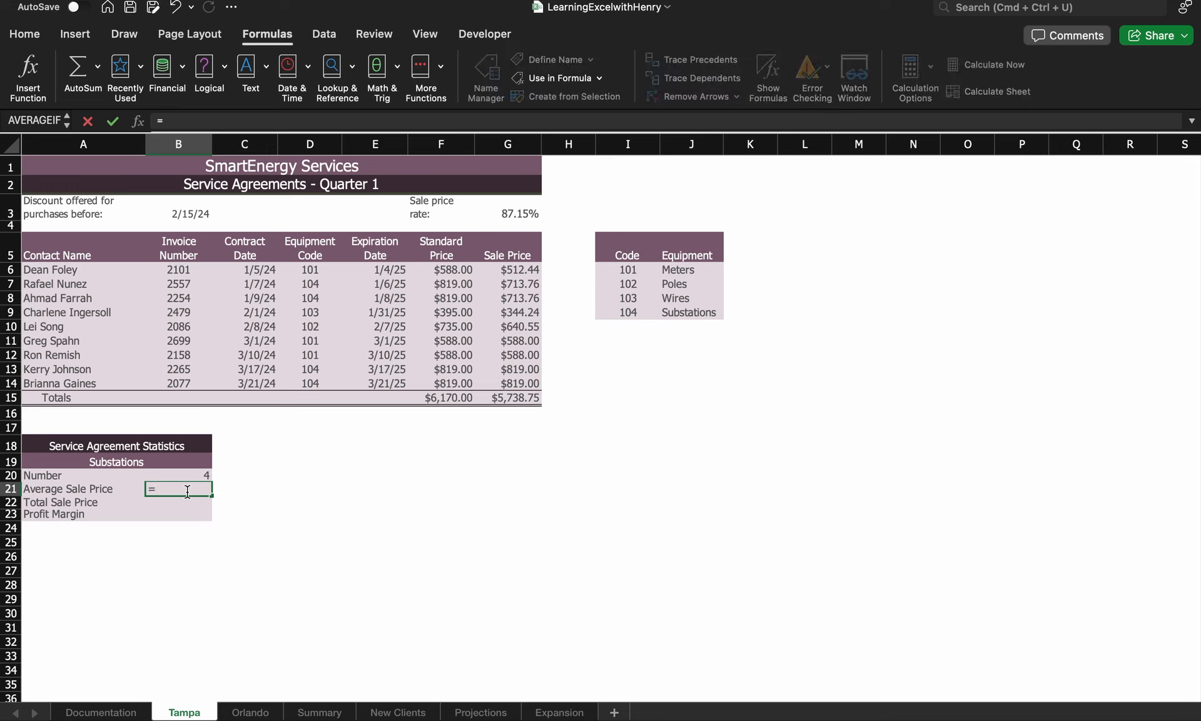
type("a")
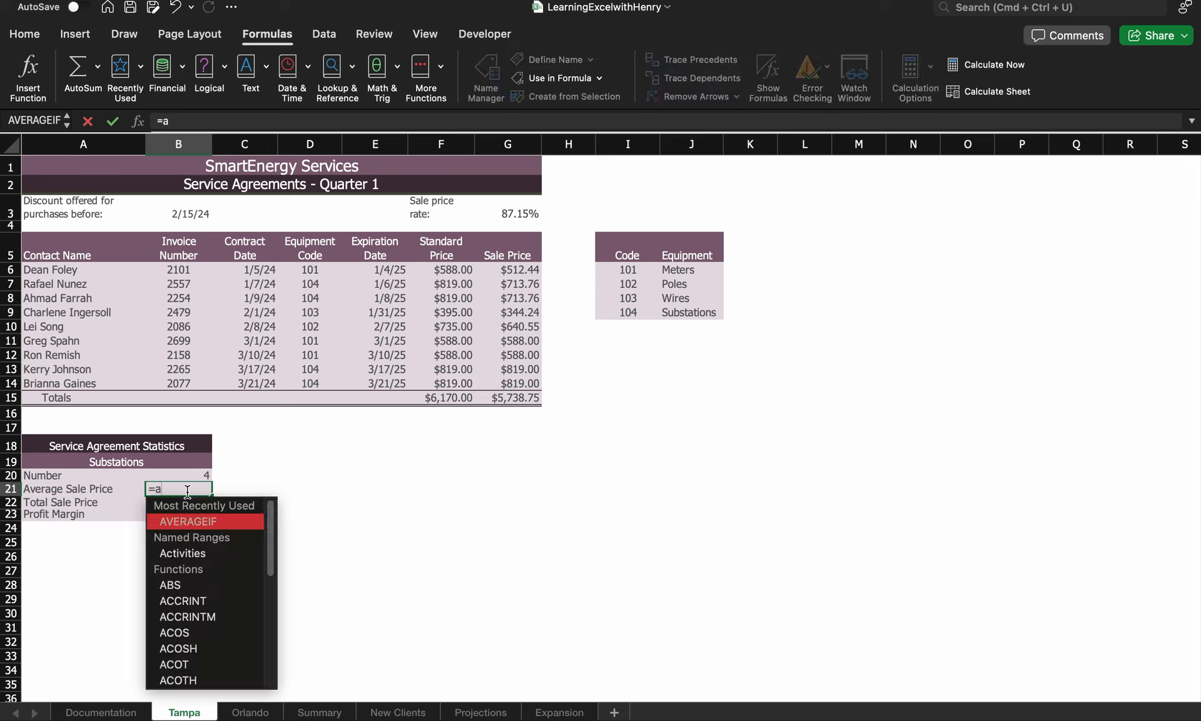
type("n")
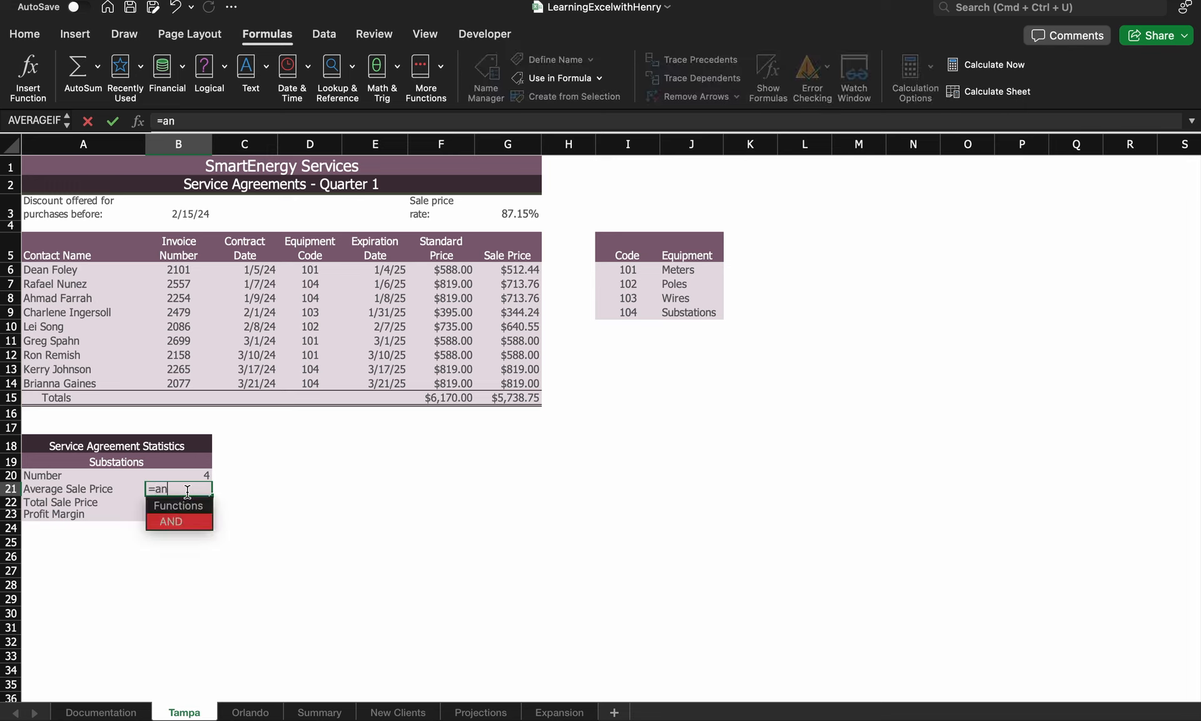
key("BackSpace")
type("verage")
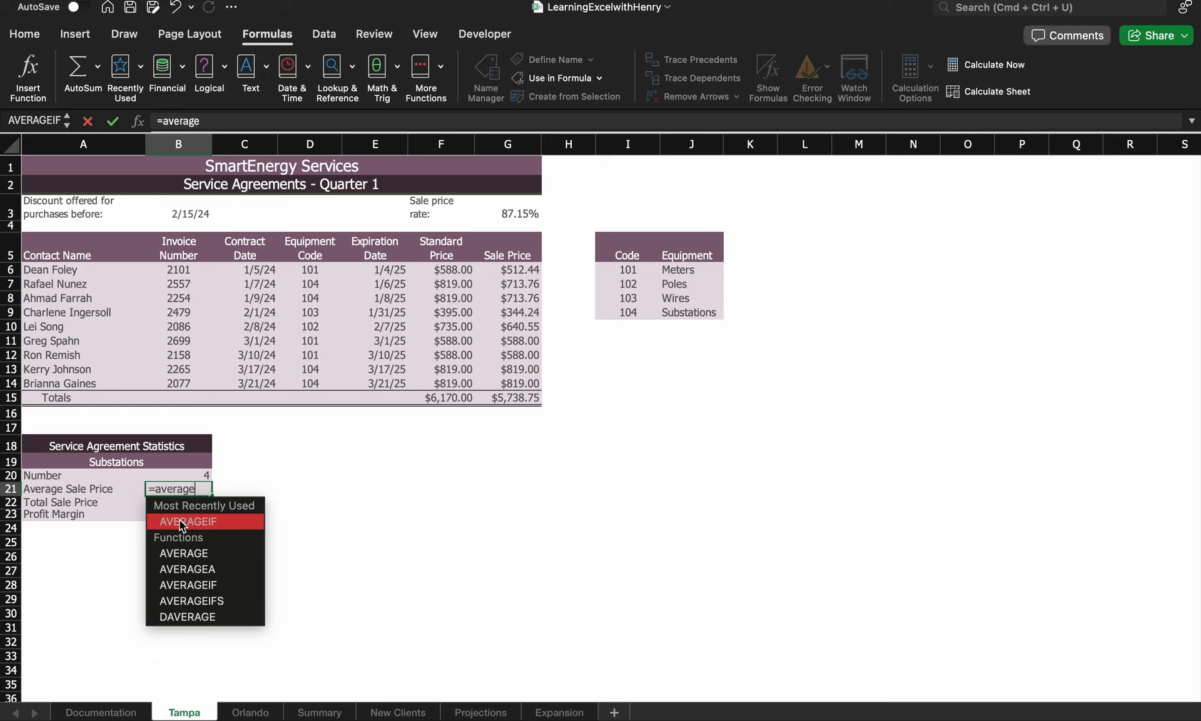
left_click(181, 521)
type("Profit")
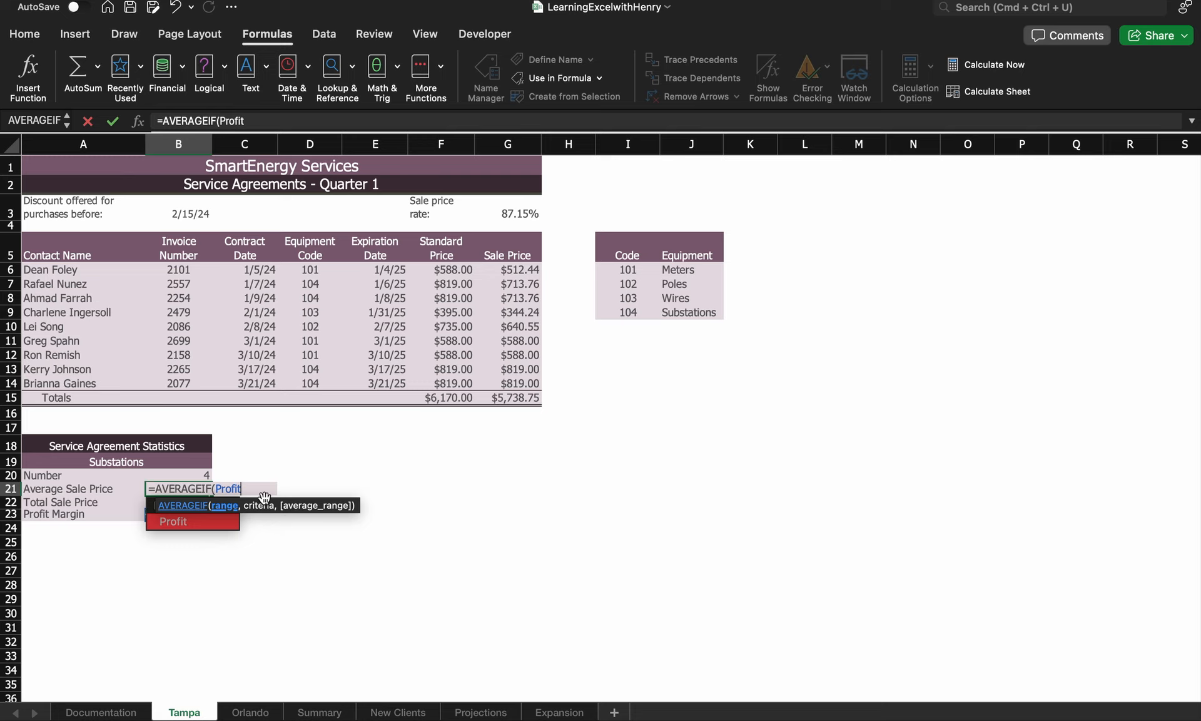
key("BackSpace")
key("BackSpace")
key("BackSpace")
key("BackSpace")
key("BackSpace")
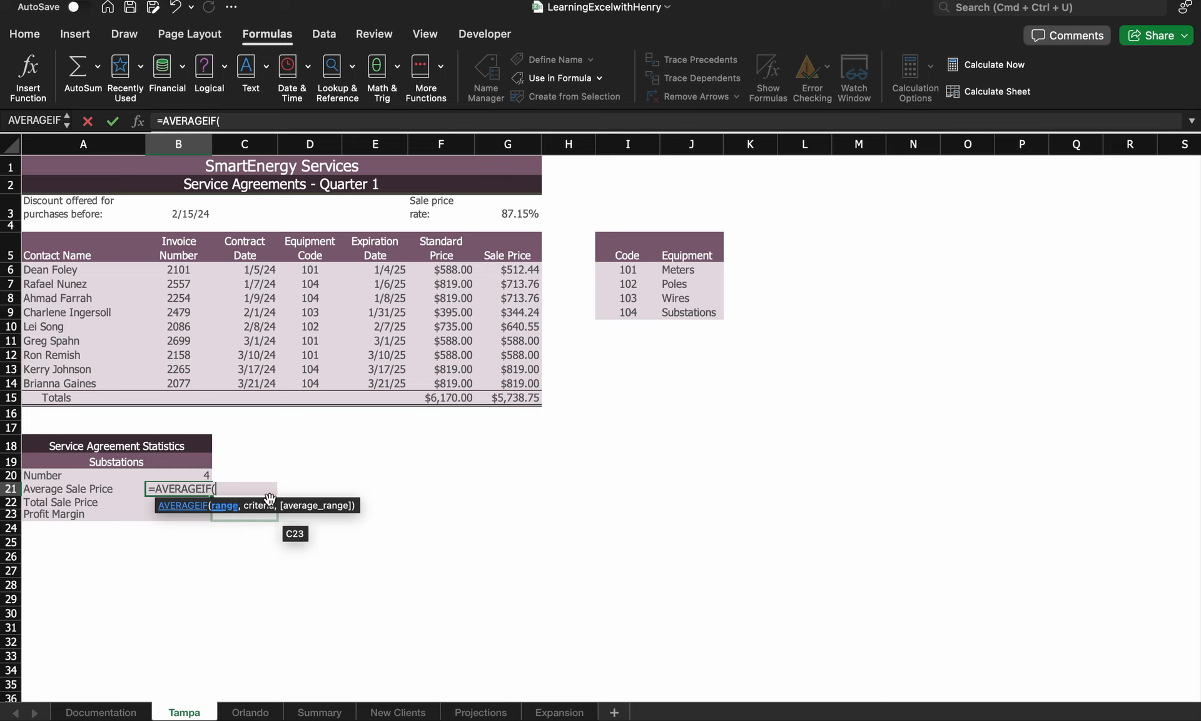
left_click(28, 70)
Fill AVERAGEIF with range D6:D14, criteria "104" and average range G6:G14, giving $766.38
left_click(1074, 240)
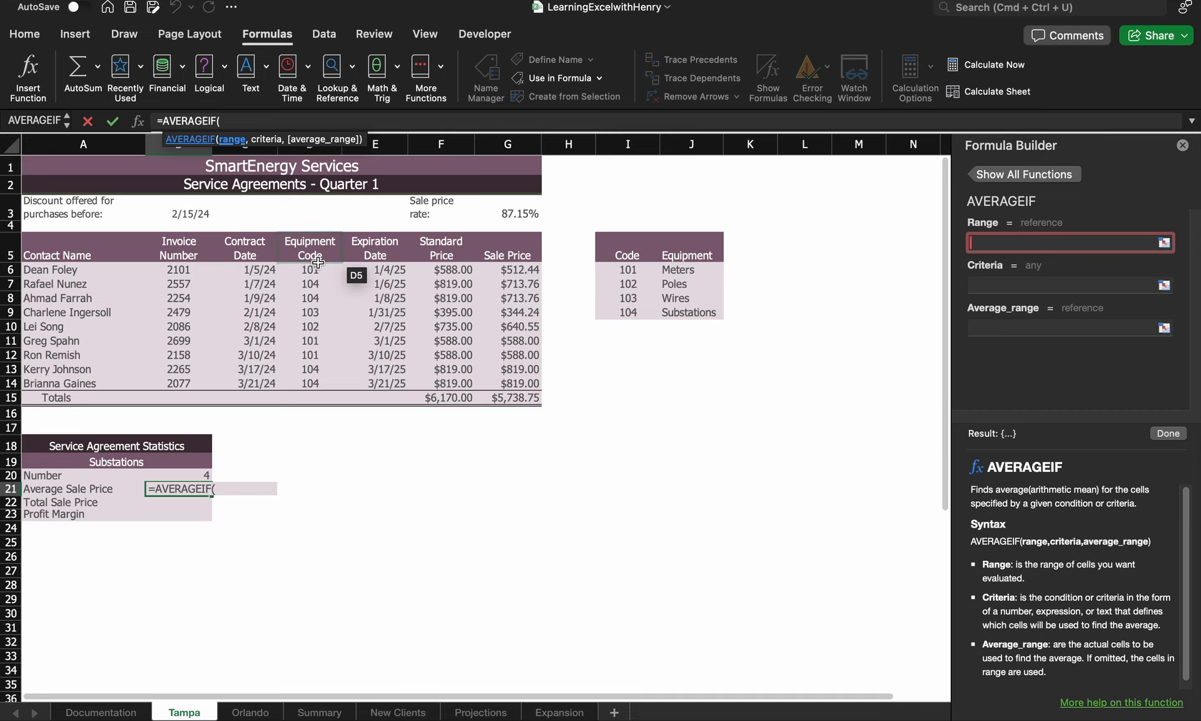
left_click_drag(319, 267, 318, 382)
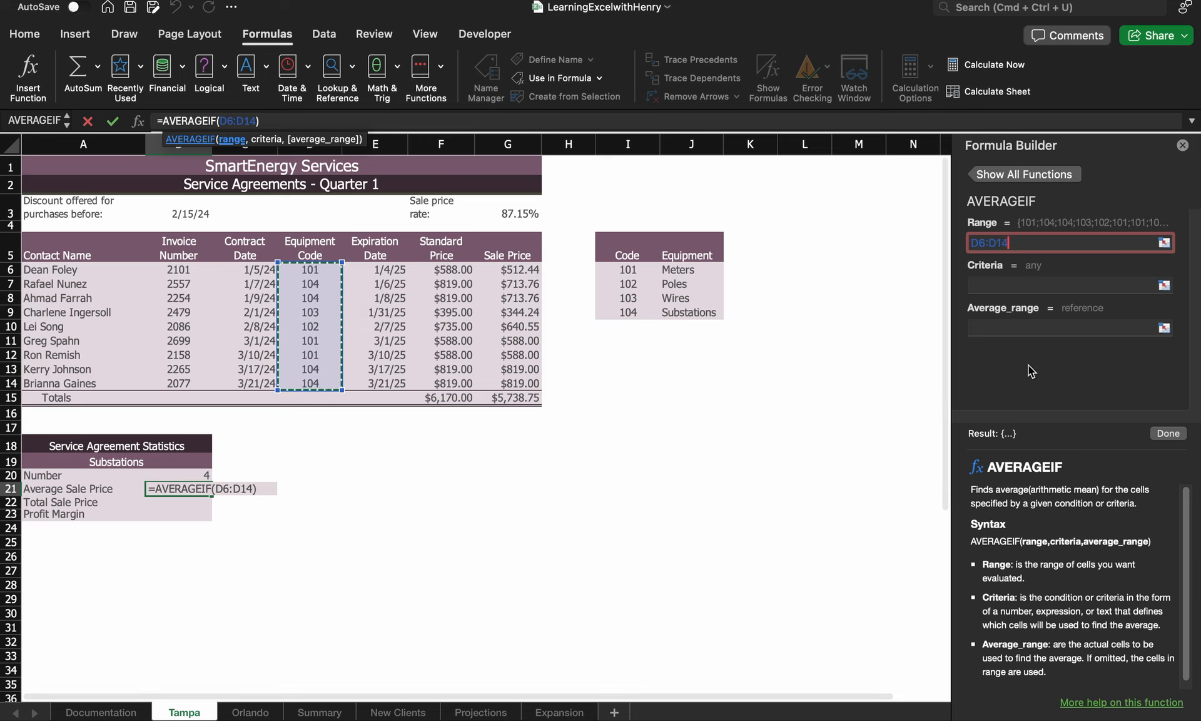
left_click(1009, 286)
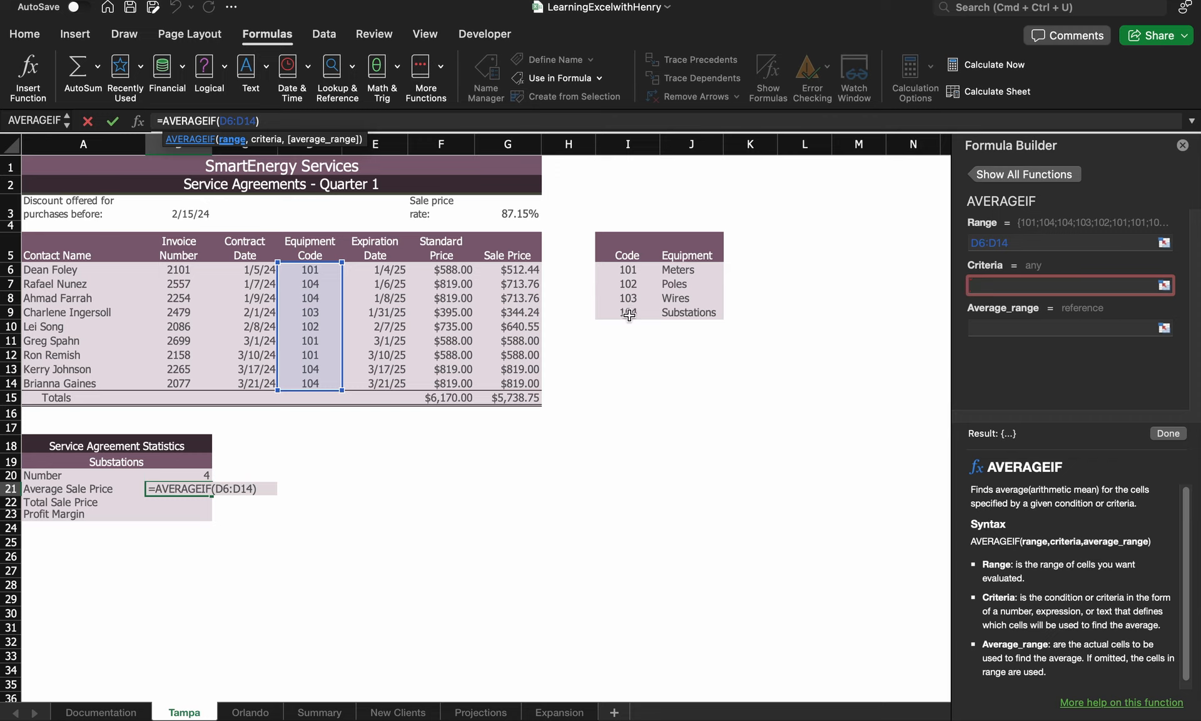
type("\"104")
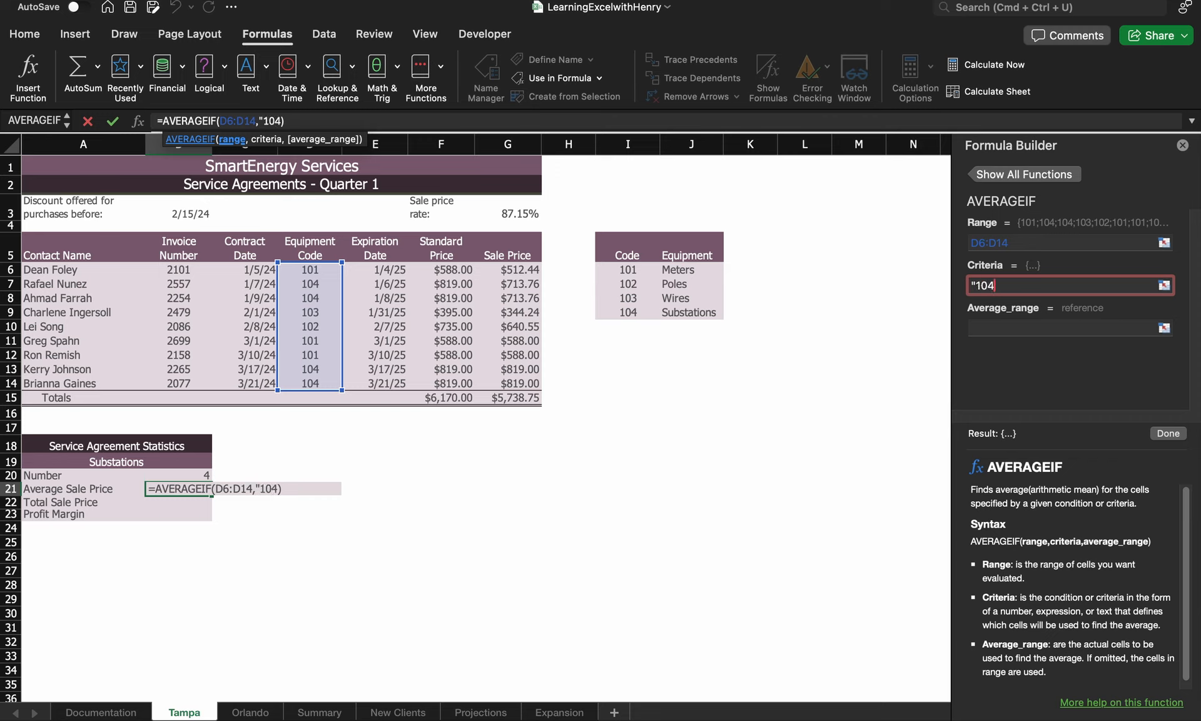
type("\"")
left_click(989, 328)
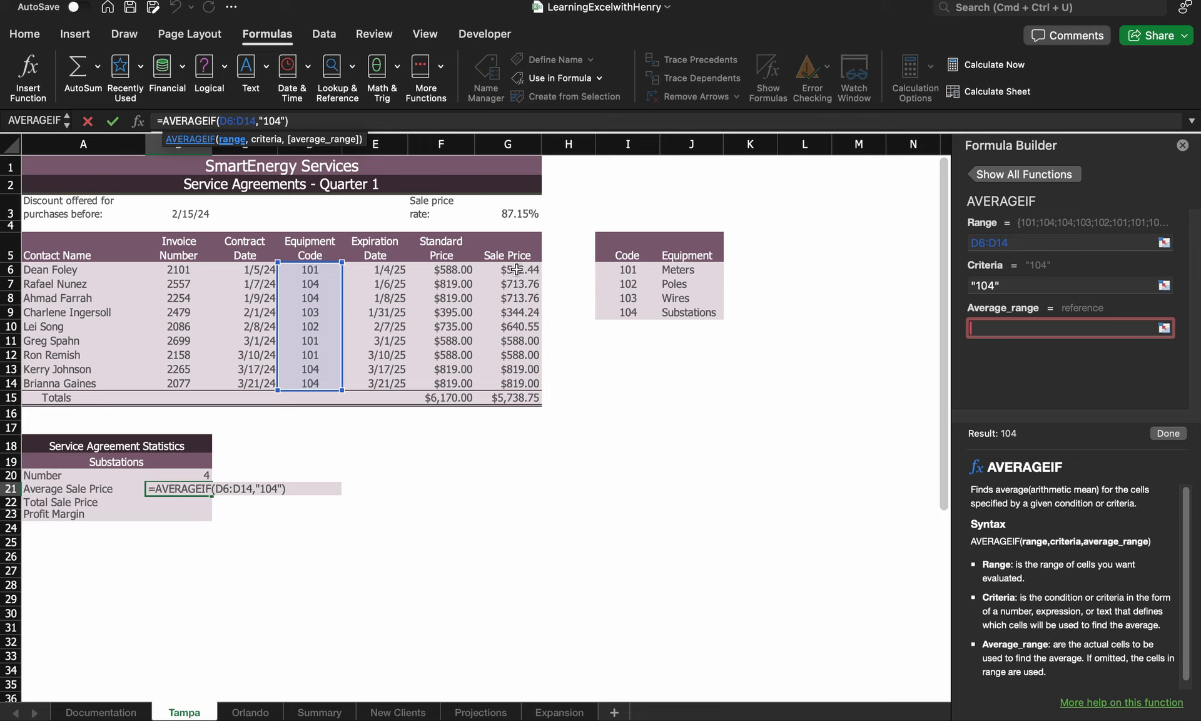
left_click_drag(516, 269, 521, 386)
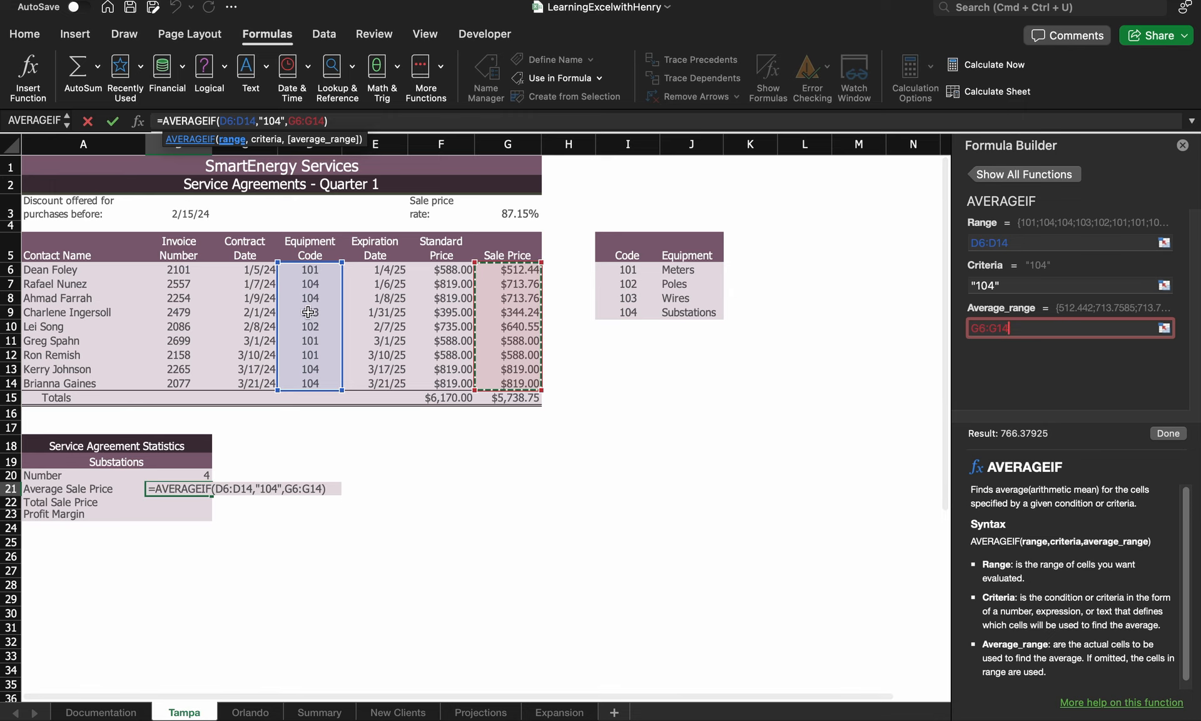
left_click(1171, 437)
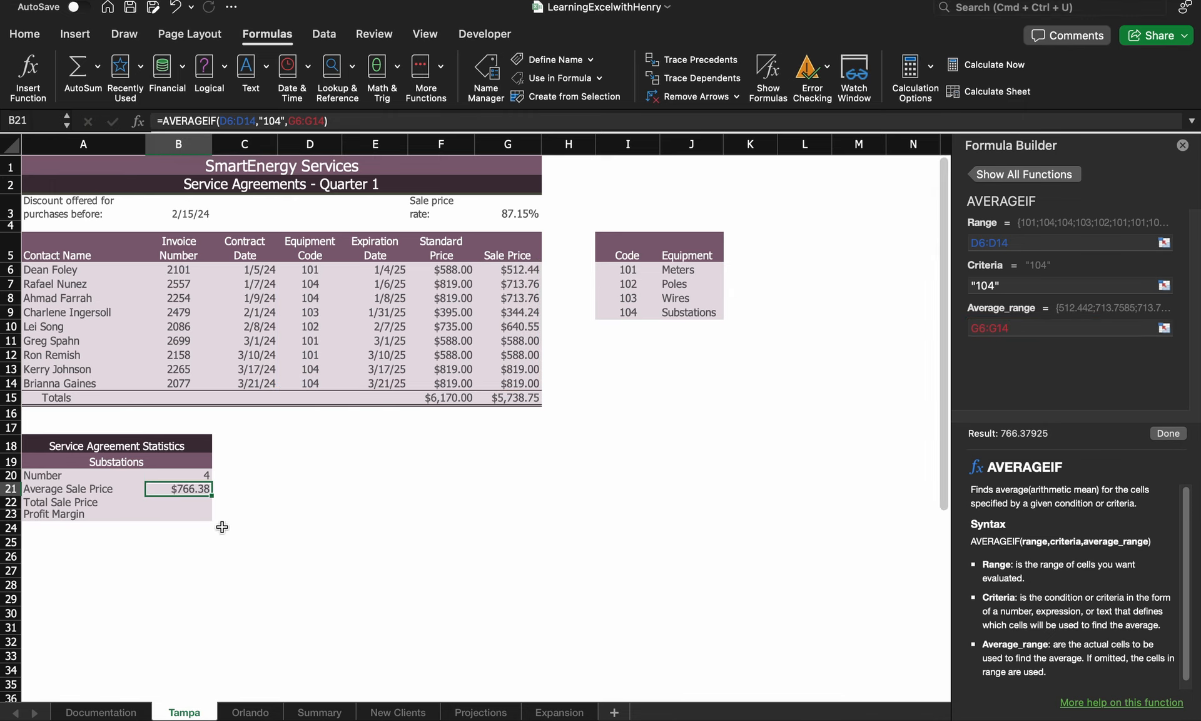
Select cell B22 and close the Formula Builder pane
left_click(201, 502)
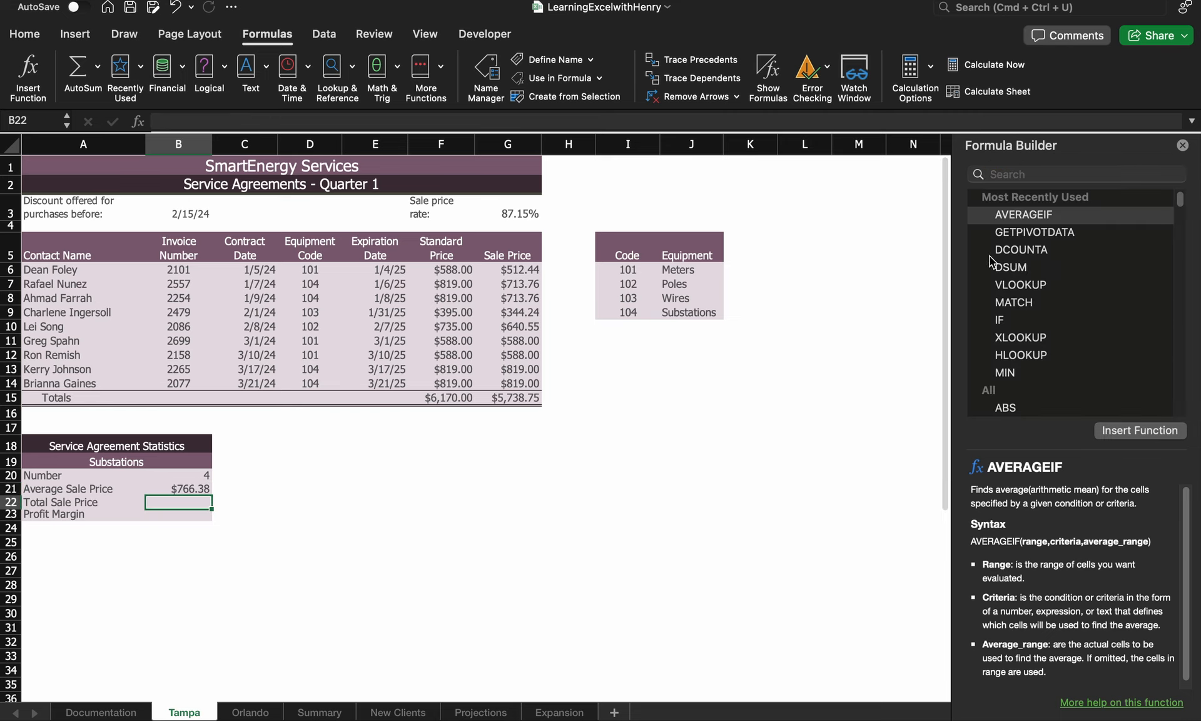
left_click(1182, 145)
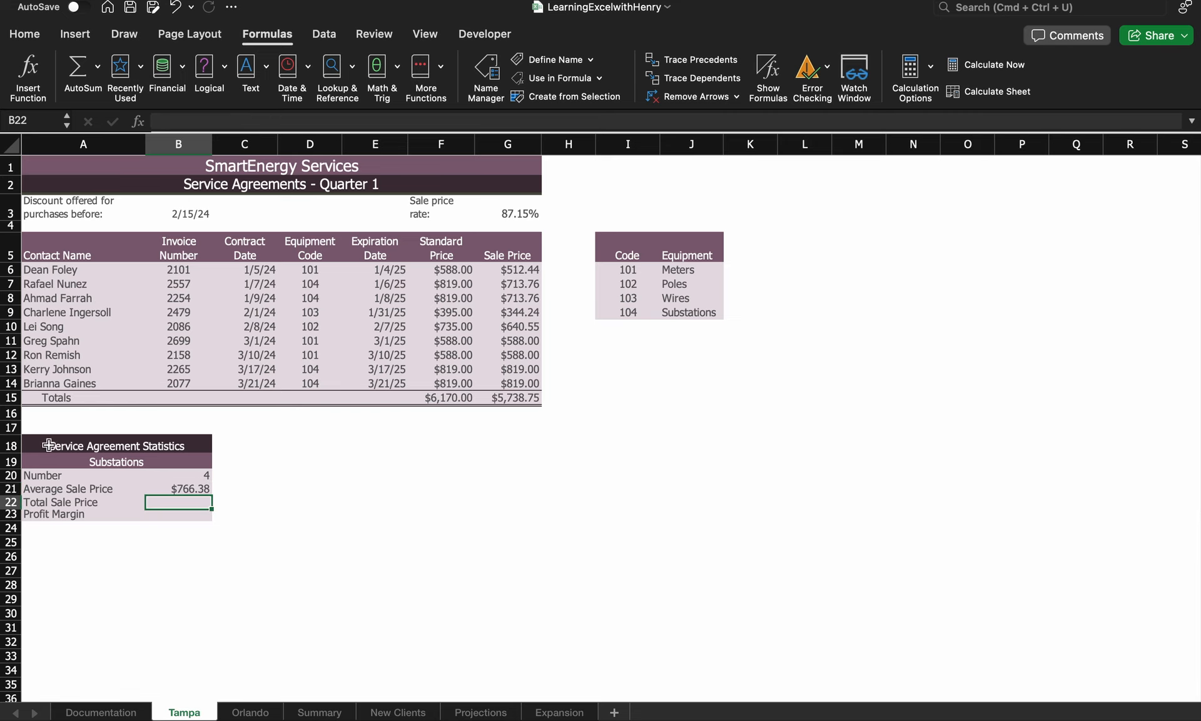